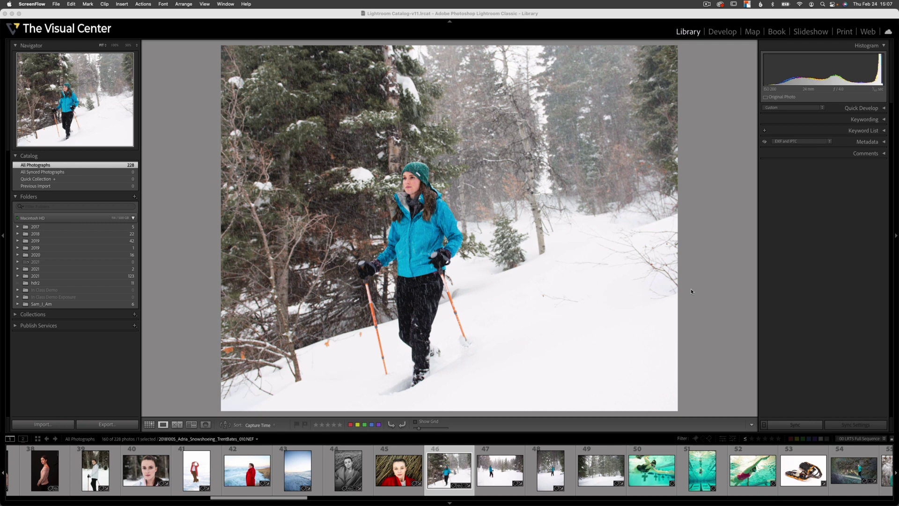
Step: Open the Export dialog for the snowshoeing photo from the File menu
left_click(466, 202)
right_click(470, 195)
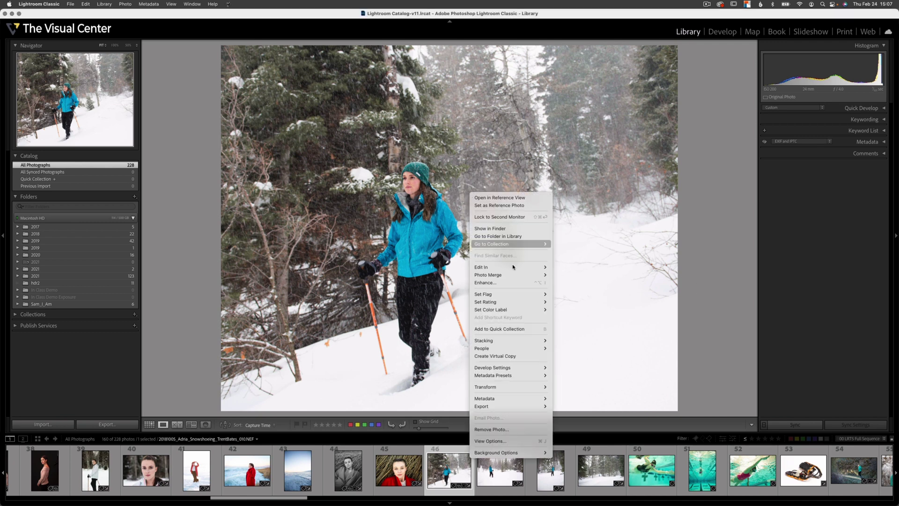
mouse_move(524, 406)
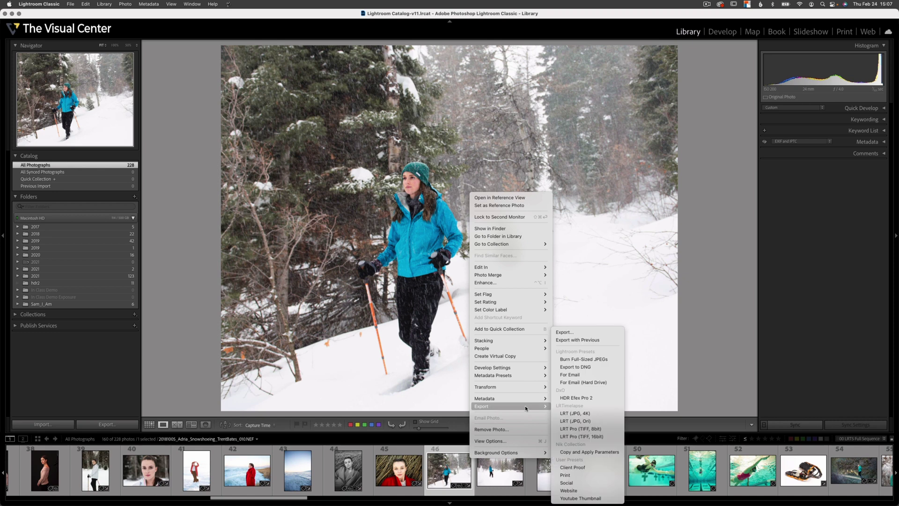
left_click(566, 332)
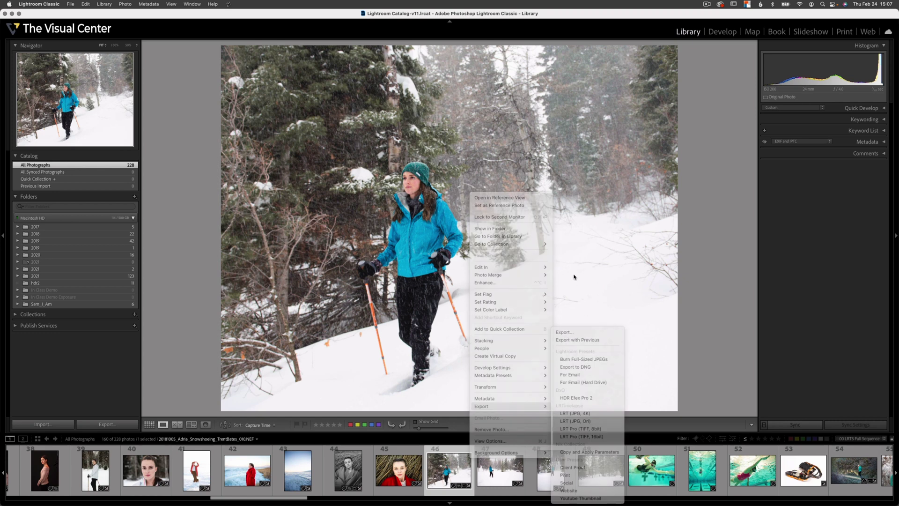
left_click(70, 4)
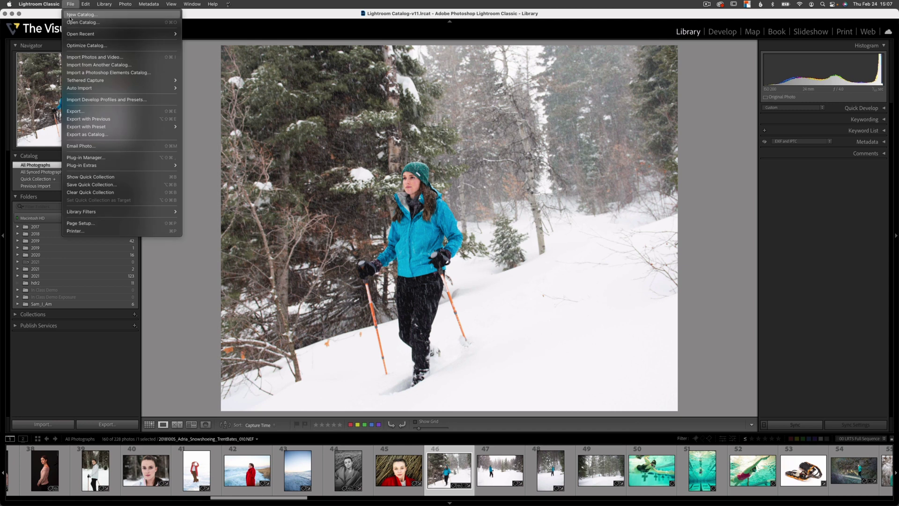
left_click(83, 114)
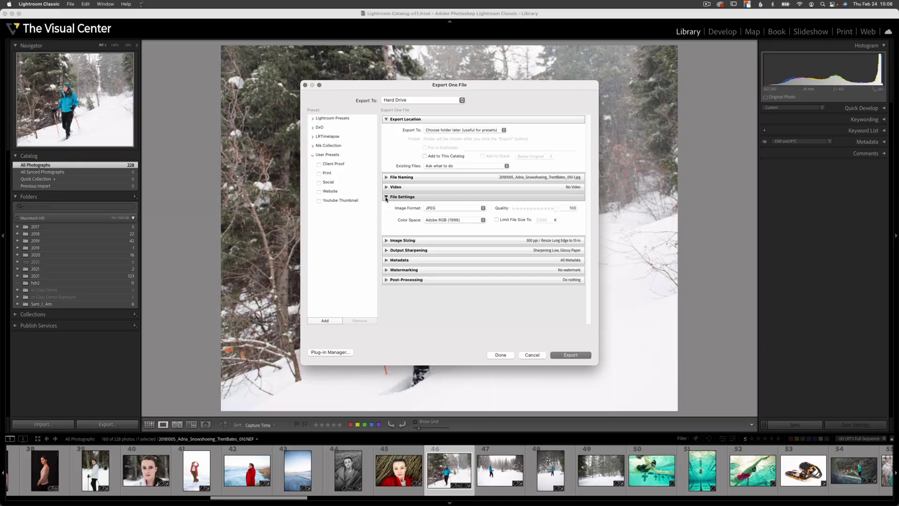
Step: Collapse the sections, expand Export Location and keep Export To on Choose folder later
left_click(387, 197)
left_click(387, 120)
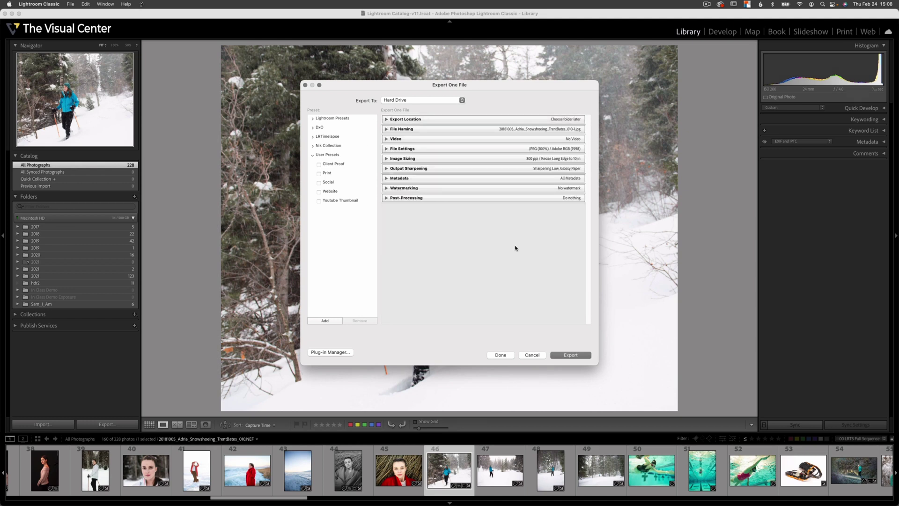
left_click(385, 120)
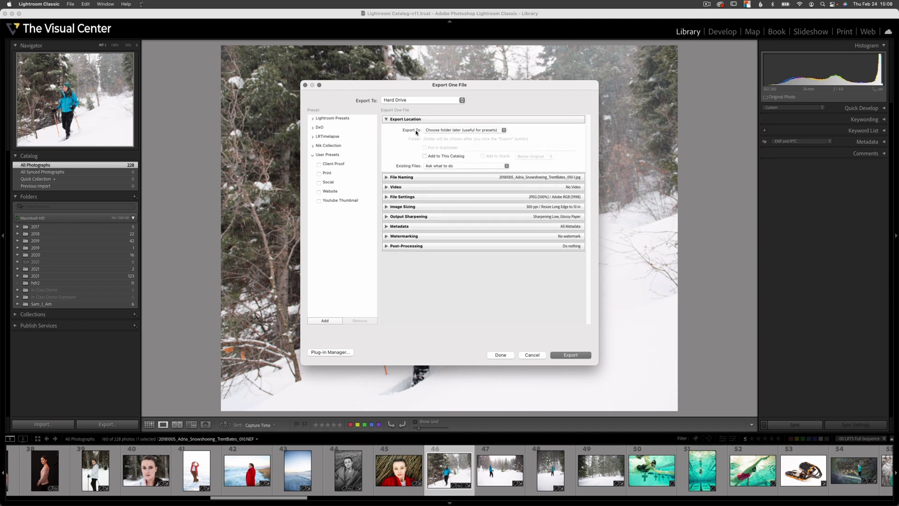
left_click(502, 130)
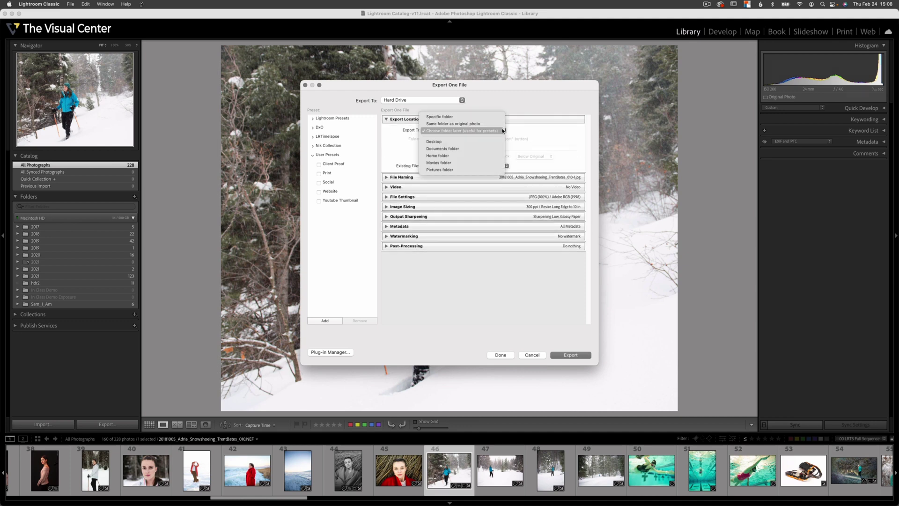
left_click(447, 131)
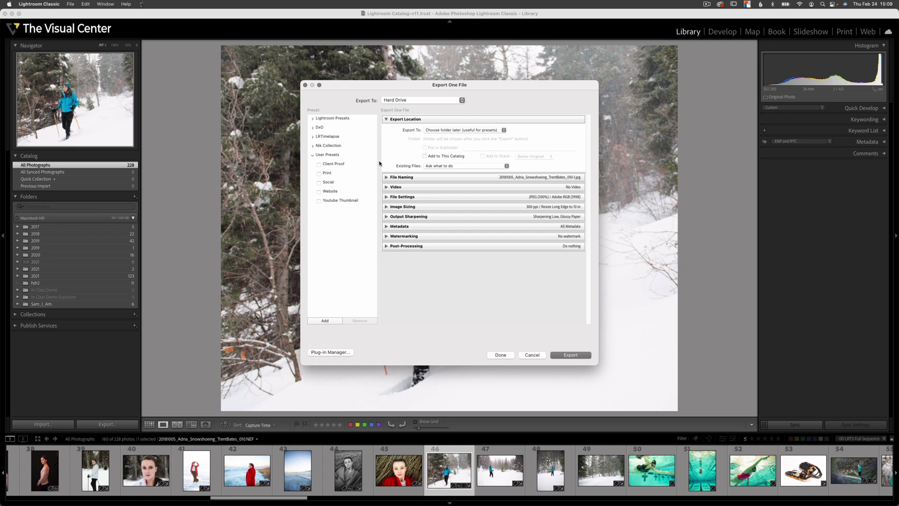
left_click(386, 197)
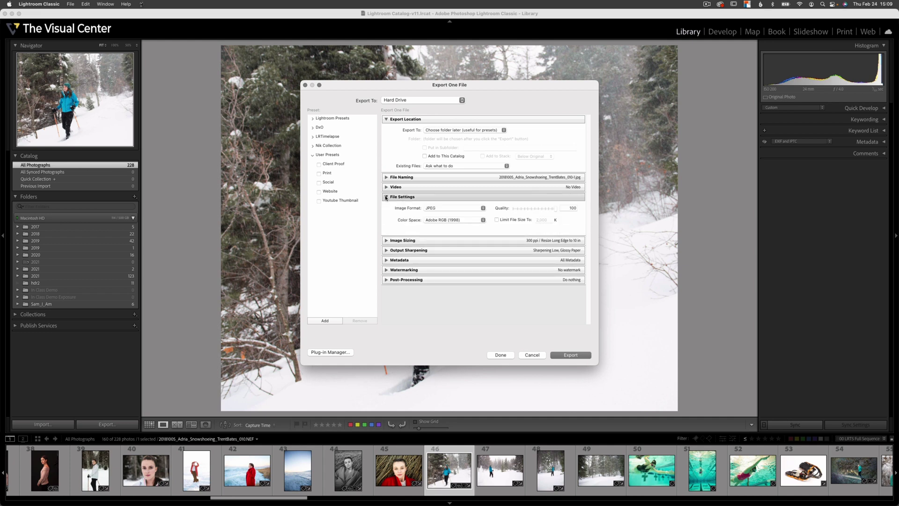
Step: Confirm the File Settings stay at JPEG, quality 100, with Adobe RGB (1998) colour space
left_click(478, 208)
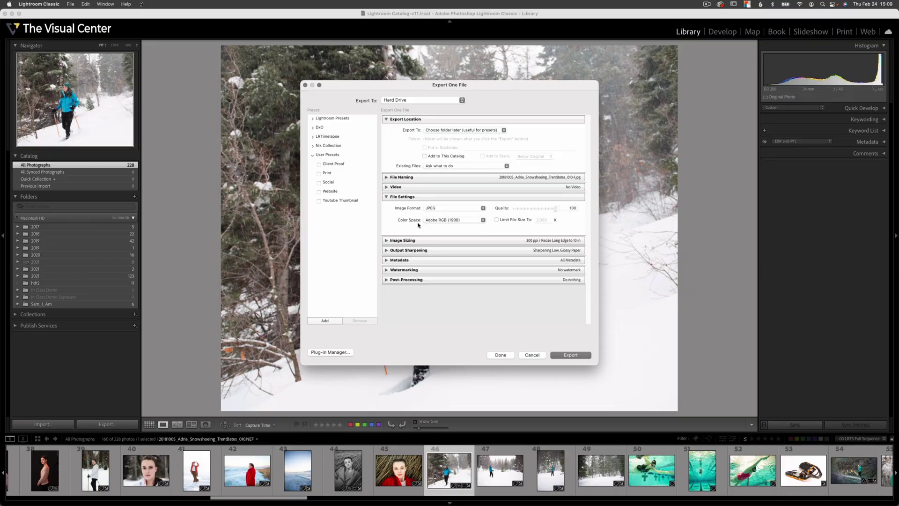
left_click(483, 220)
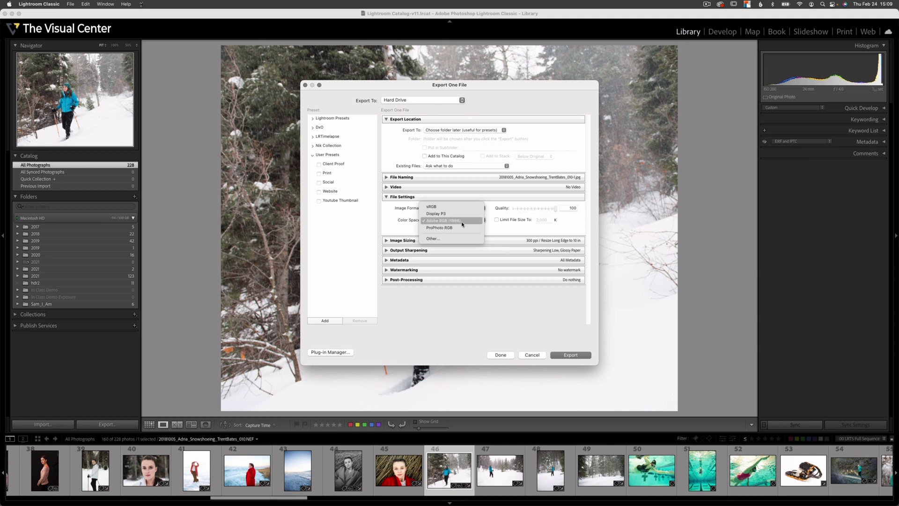
left_click(462, 221)
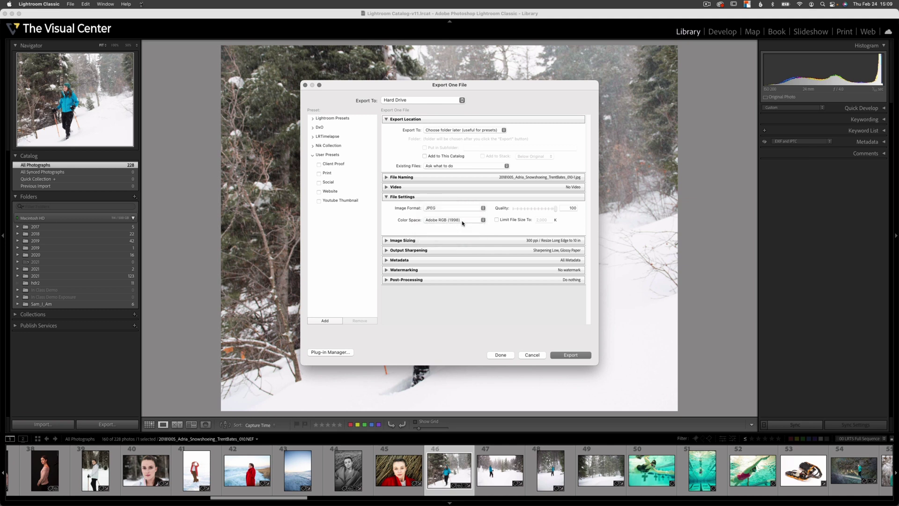
Step: Set Image Sizing to resize to Long Edge at 10 inches and 300 pixels per inch
left_click(386, 241)
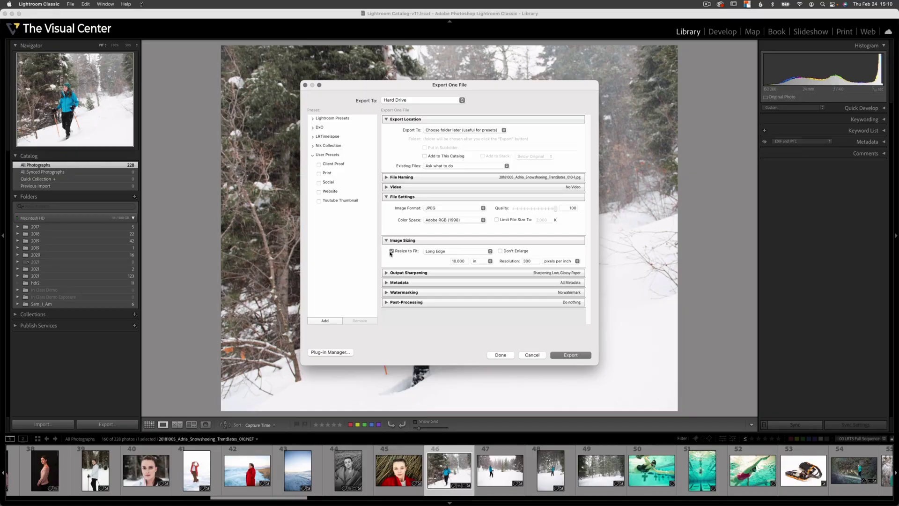
left_click(450, 253)
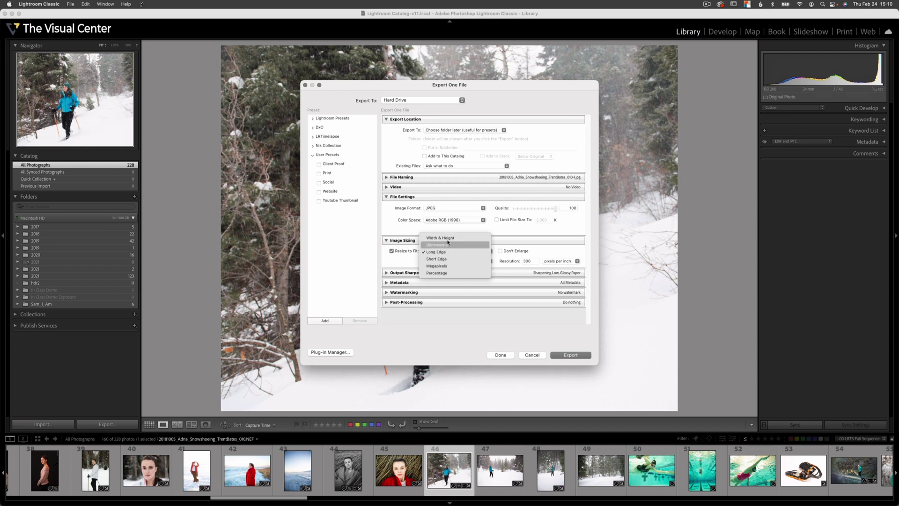
left_click(448, 239)
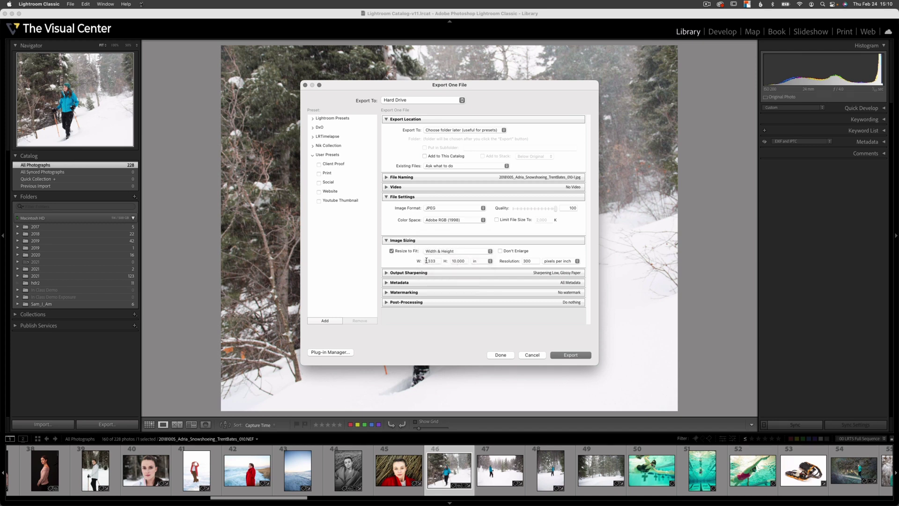
left_click(458, 252)
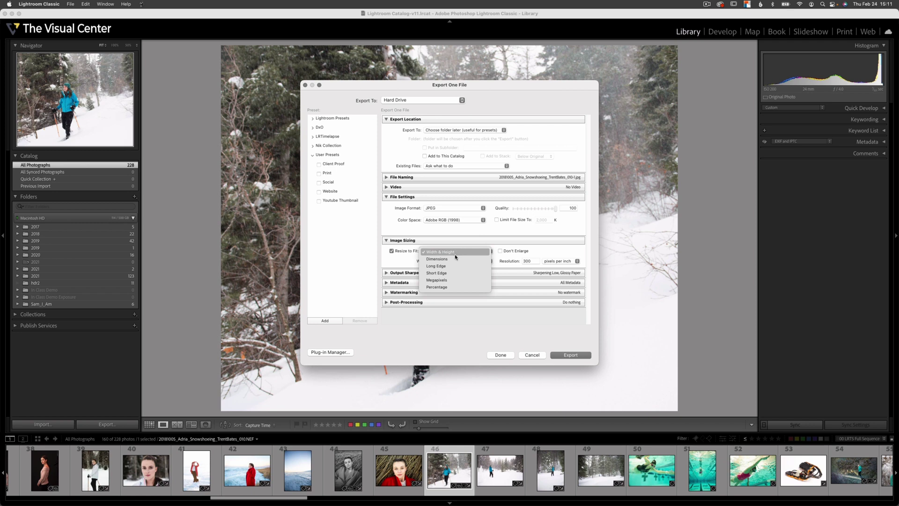
left_click(448, 266)
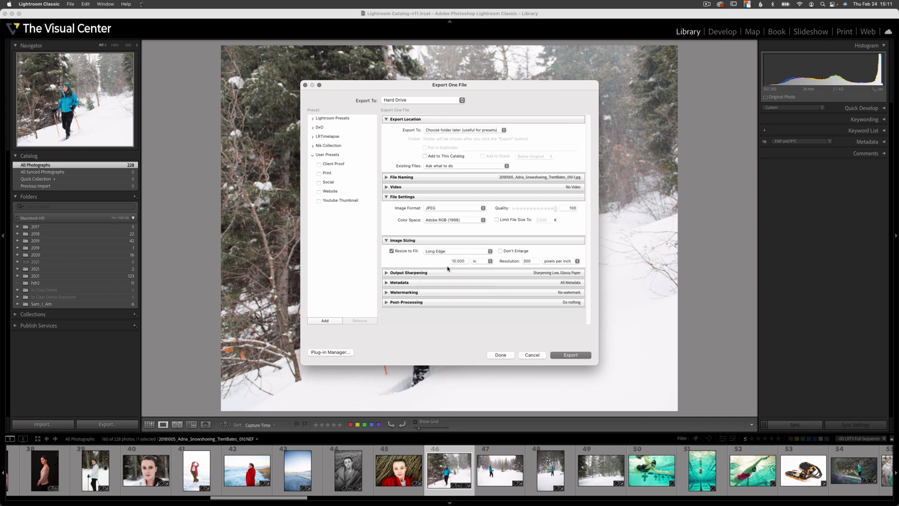
left_click(474, 261)
left_click(445, 263)
left_click(464, 262)
type("10")
key("Tab")
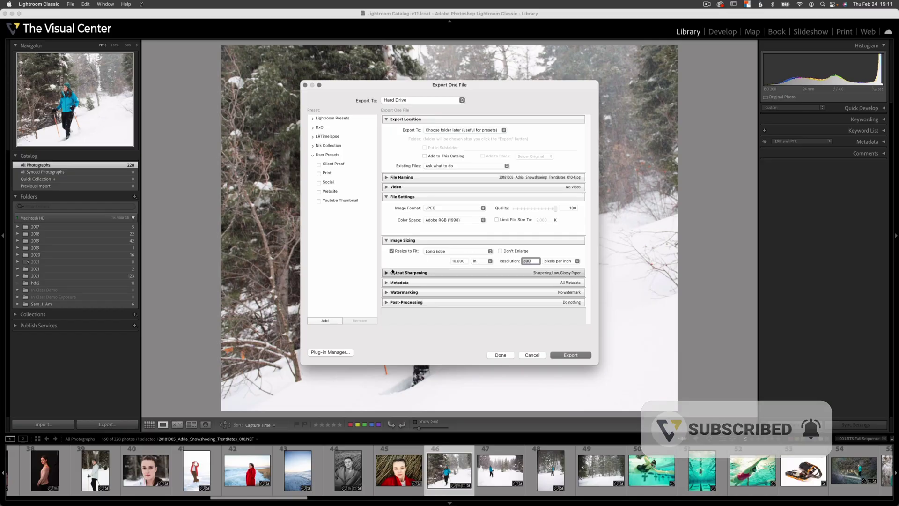
Step: Set Output Sharpening to sharpen for Glossy Paper with the Low amount
left_click(399, 274)
left_click(454, 283)
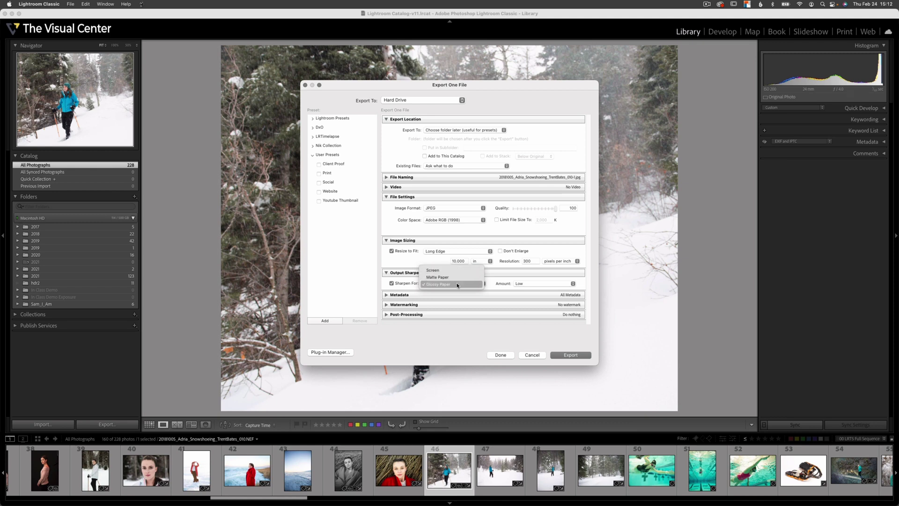
left_click(454, 284)
left_click(532, 284)
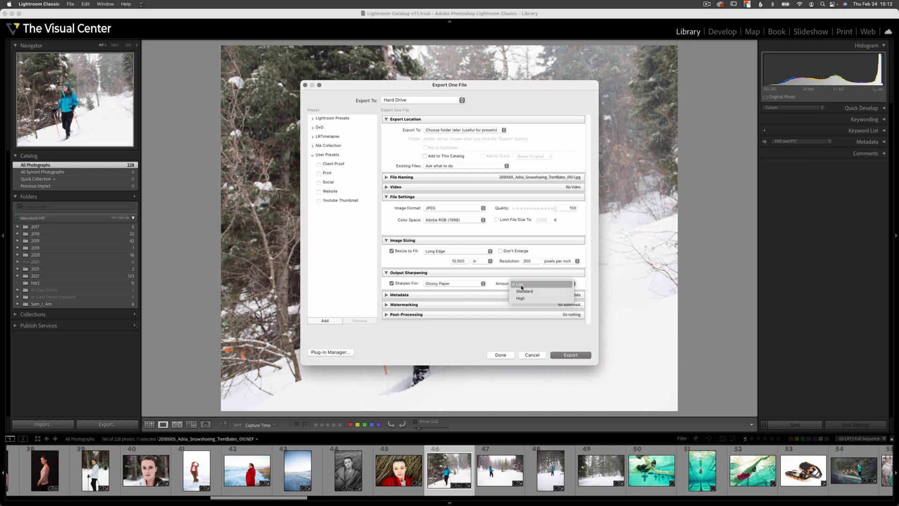
left_click(521, 285)
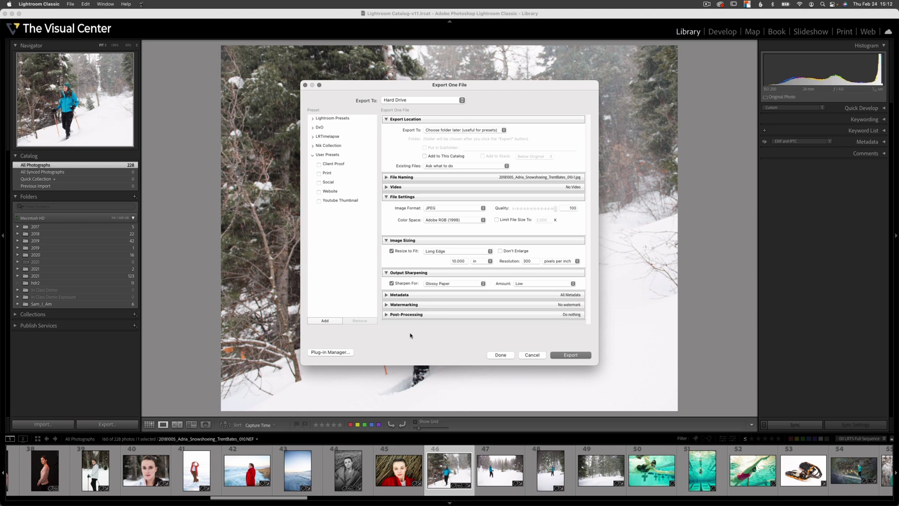
Step: Start the export and choose the Desktop as the destination folder
left_click(570, 357)
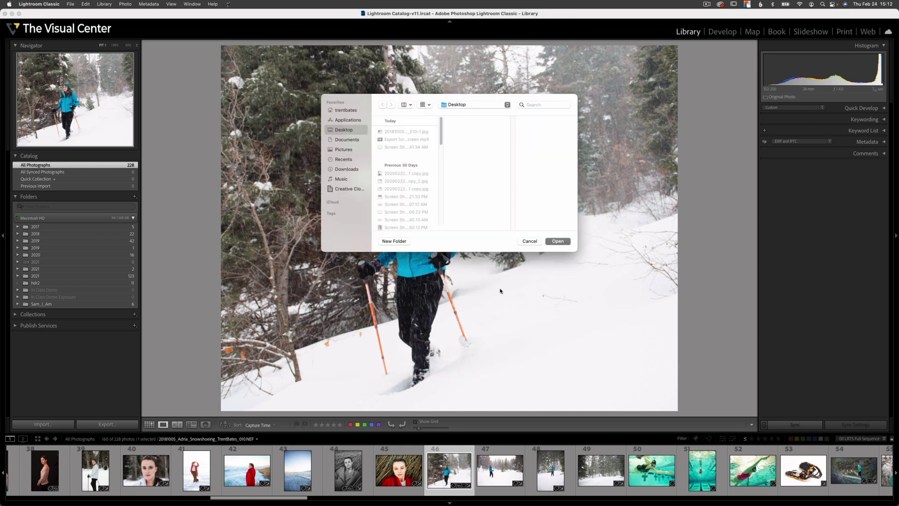
left_click(562, 243)
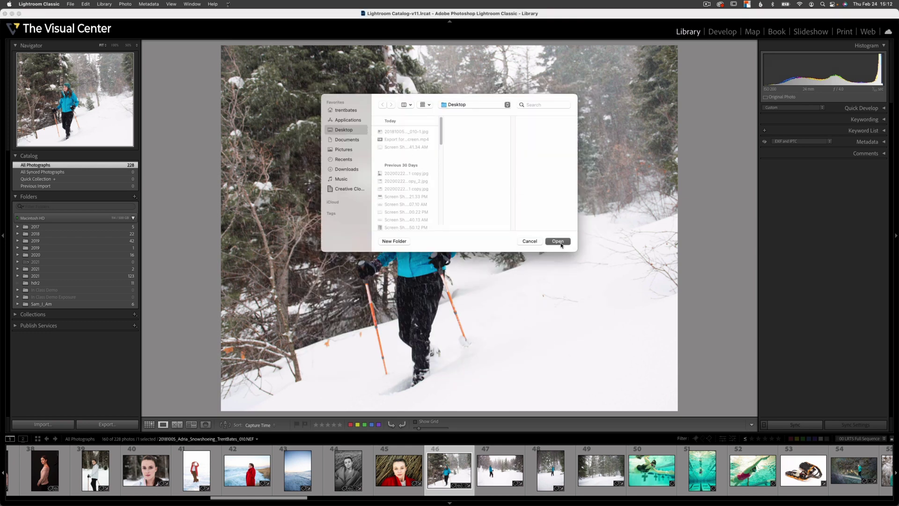